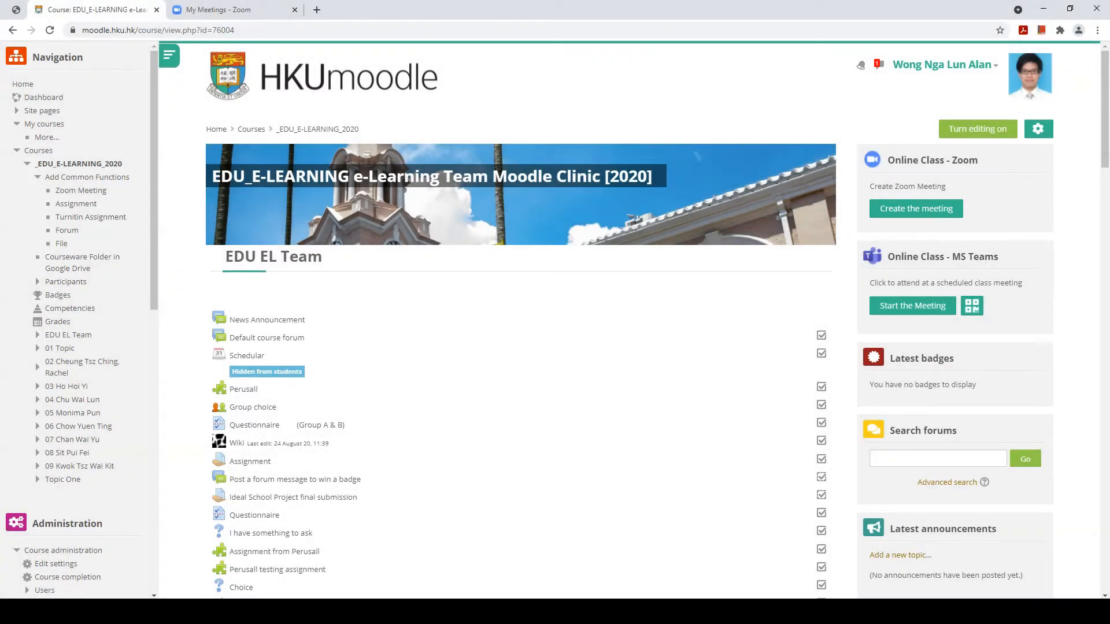
# Create a Zoom meeting titled 'Start the meeting' from the course's Online Class - Zoom block.
pyautogui.click(914, 206)
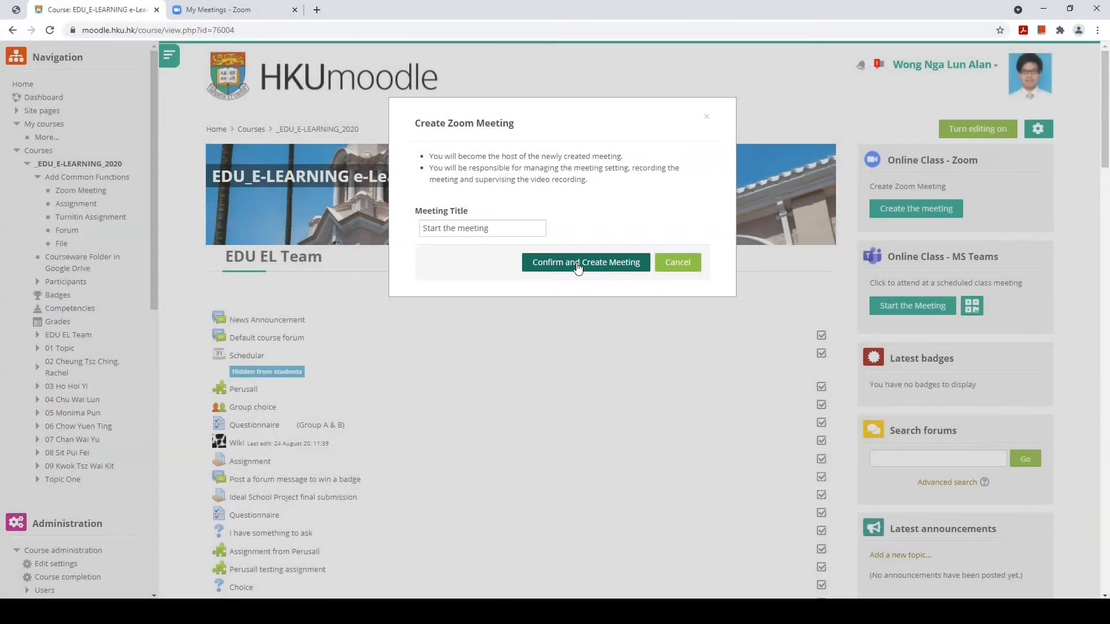
pyautogui.click(577, 265)
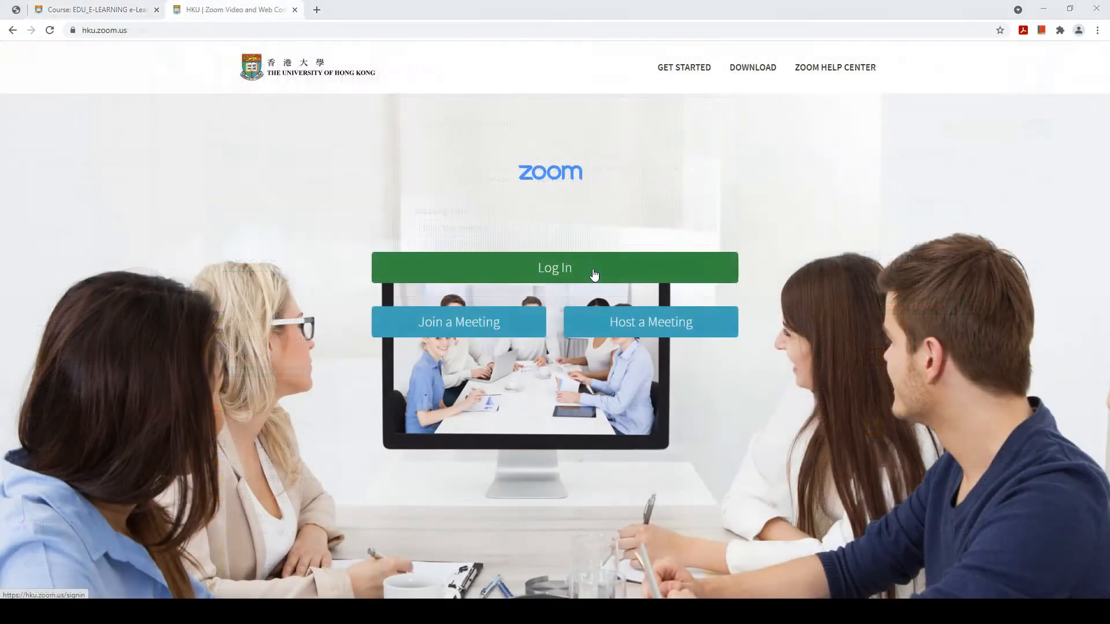
# Log in to the Zoom web portal through the HKU Portal with your UID and PIN.
pyautogui.click(594, 273)
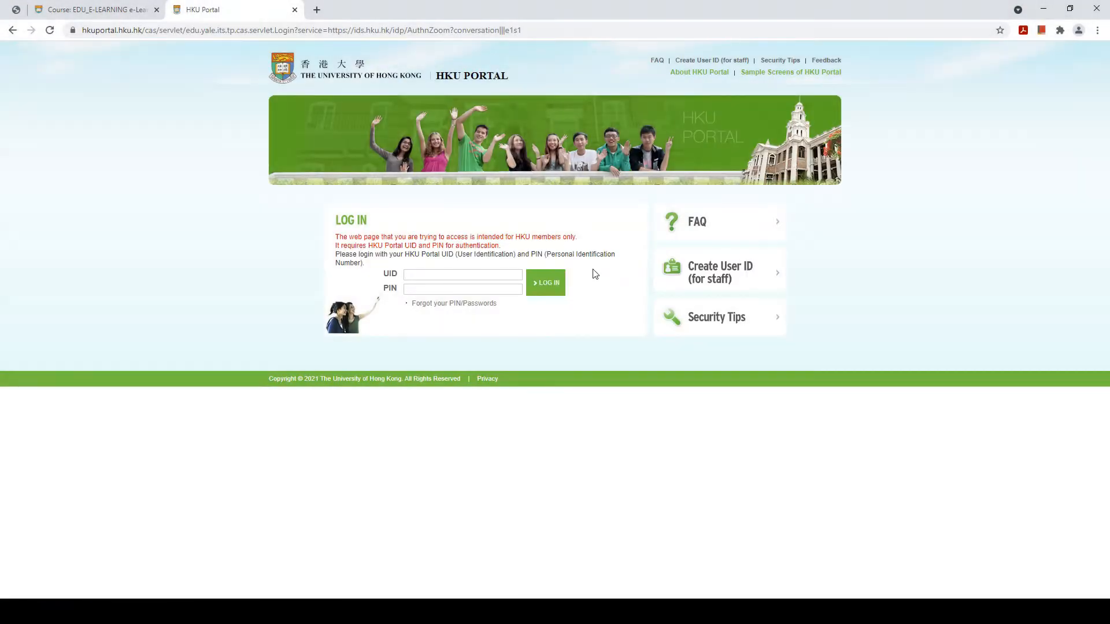
pyautogui.click(448, 274)
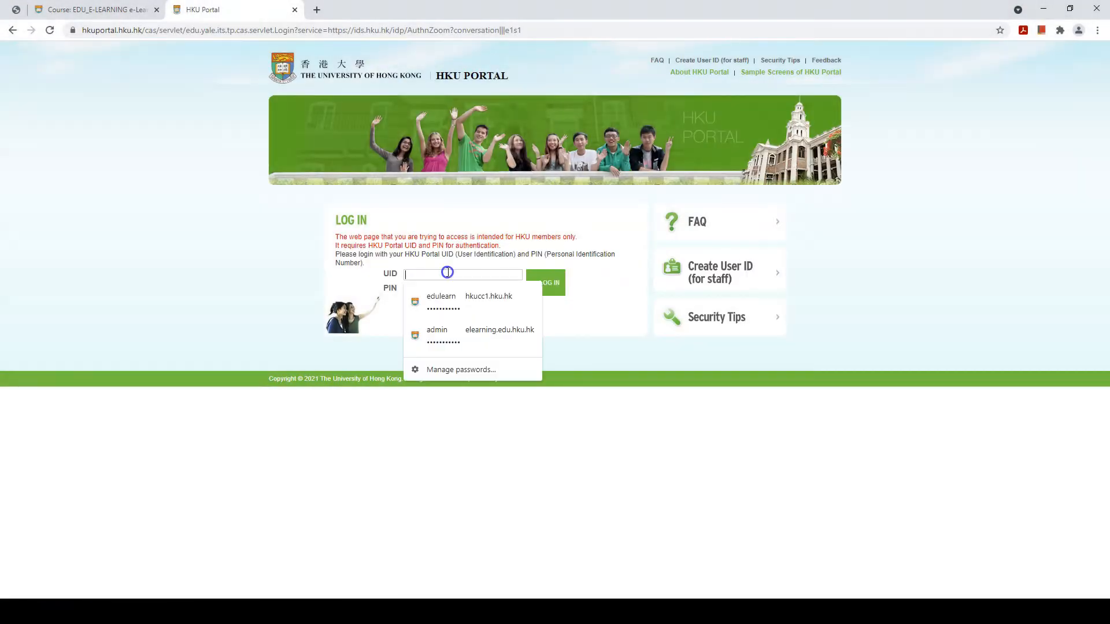
pyautogui.write('alanwnl')
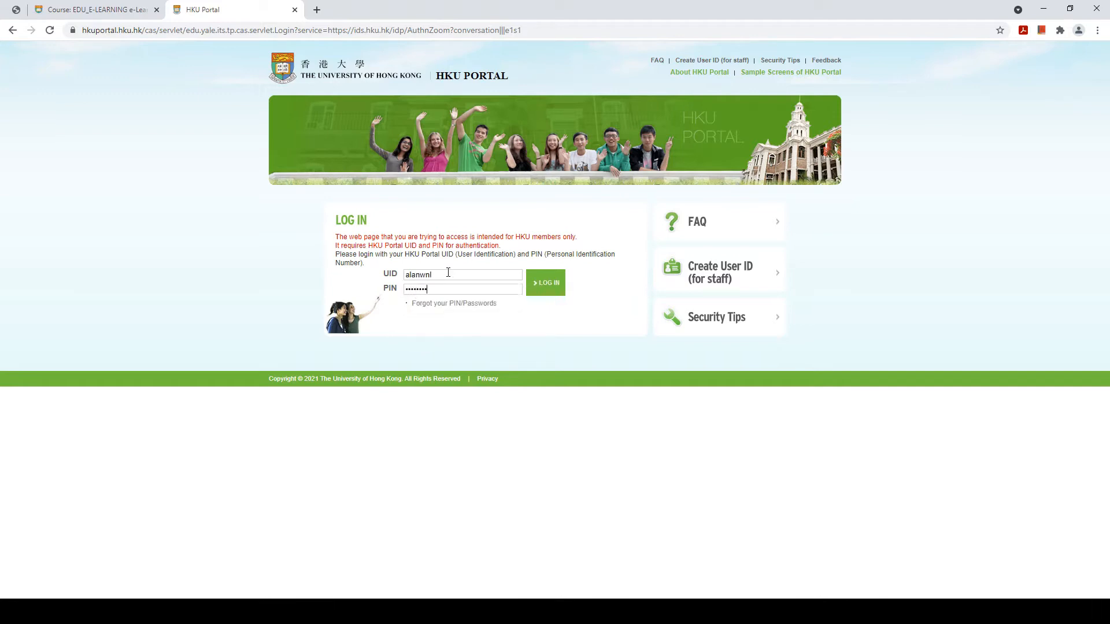
pyautogui.press('Return')
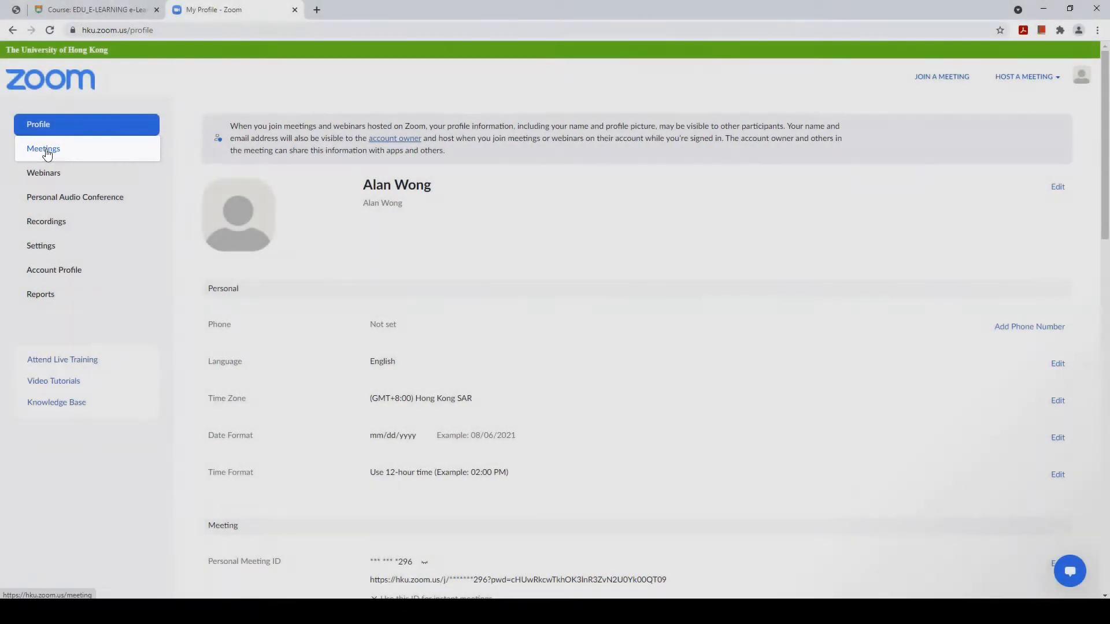
# Open Meetings and edit the recurring '_EDU_E-LEARNING_2020 Start the meeting' meeting.
pyautogui.click(45, 150)
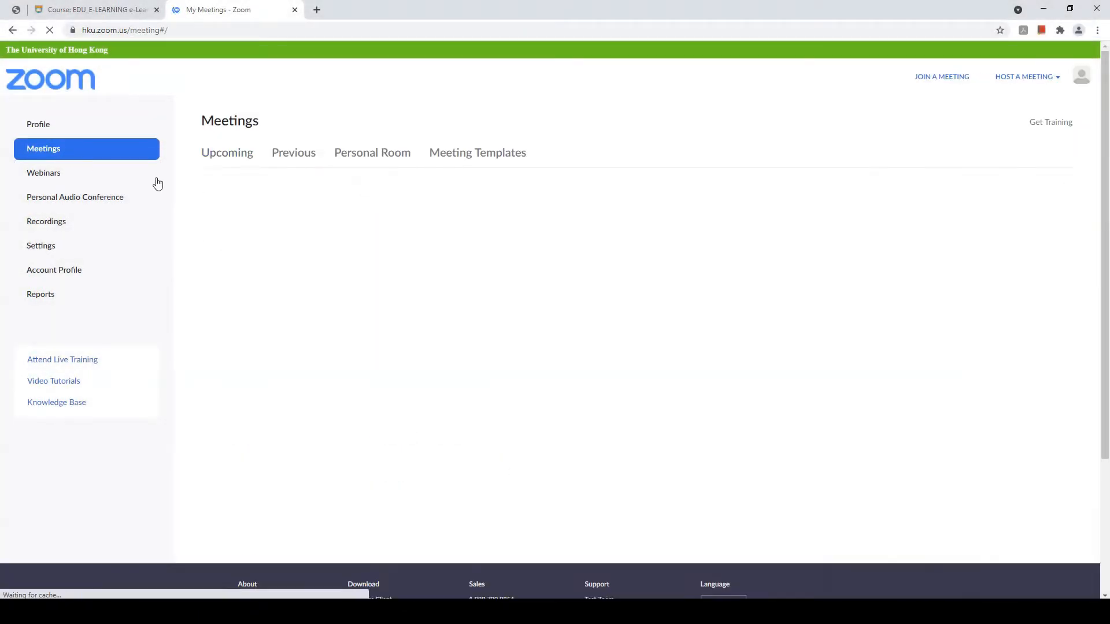
pyautogui.moveTo(482, 495)
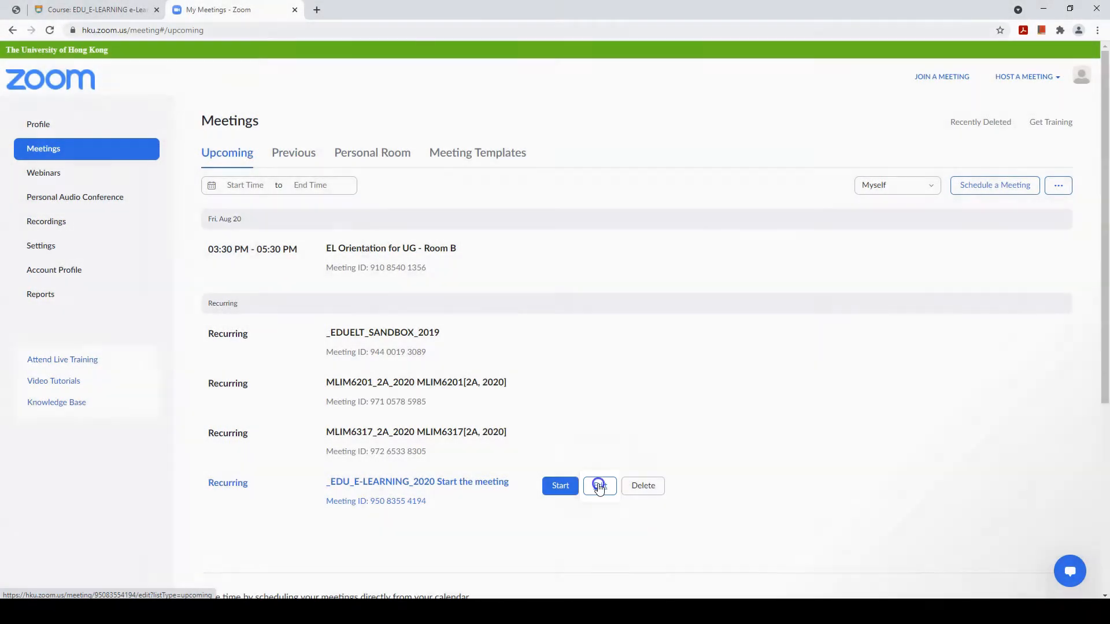
pyautogui.click(600, 487)
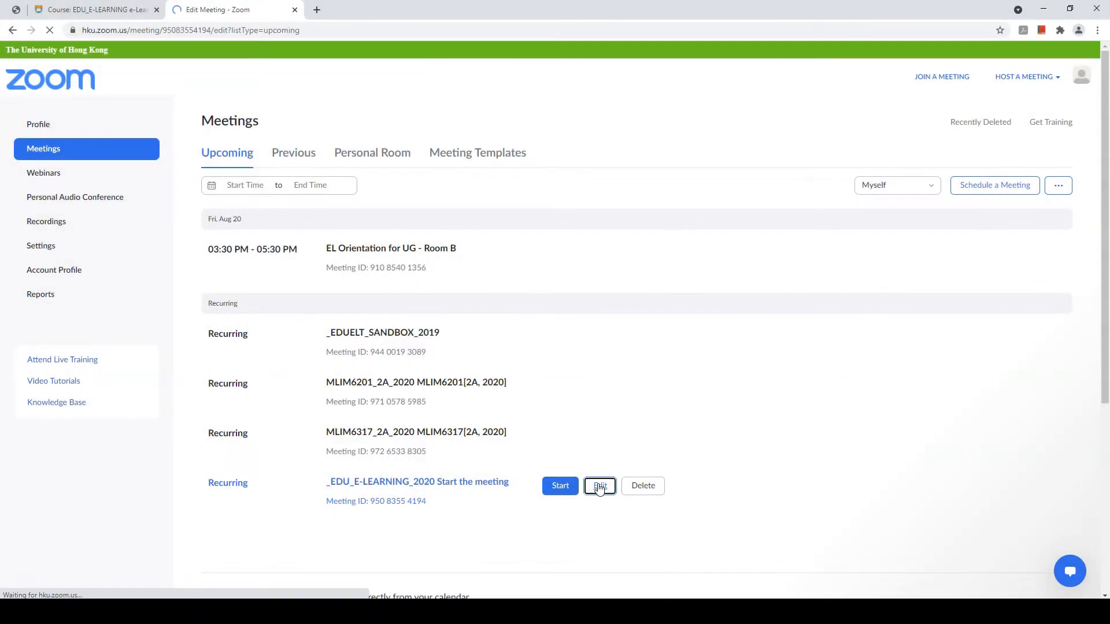
# Enable 'Automatically record meeting' set to 'In the cloud' and save the meeting.
pyautogui.scroll(-1, 631, 336)
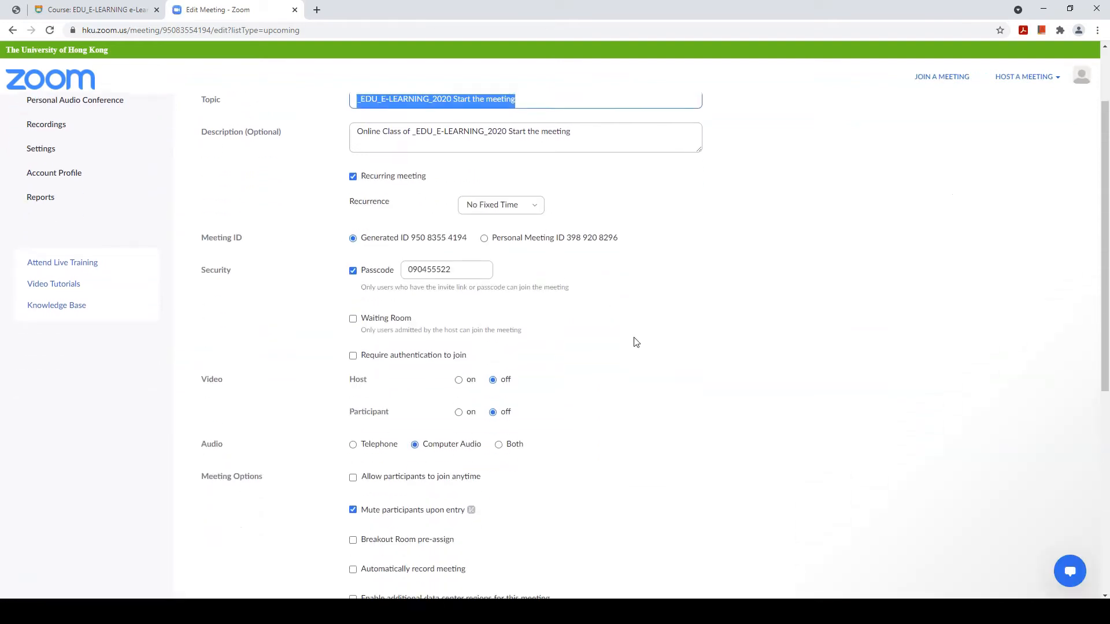
pyautogui.scroll(-4, 636, 342)
pyautogui.click(420, 320)
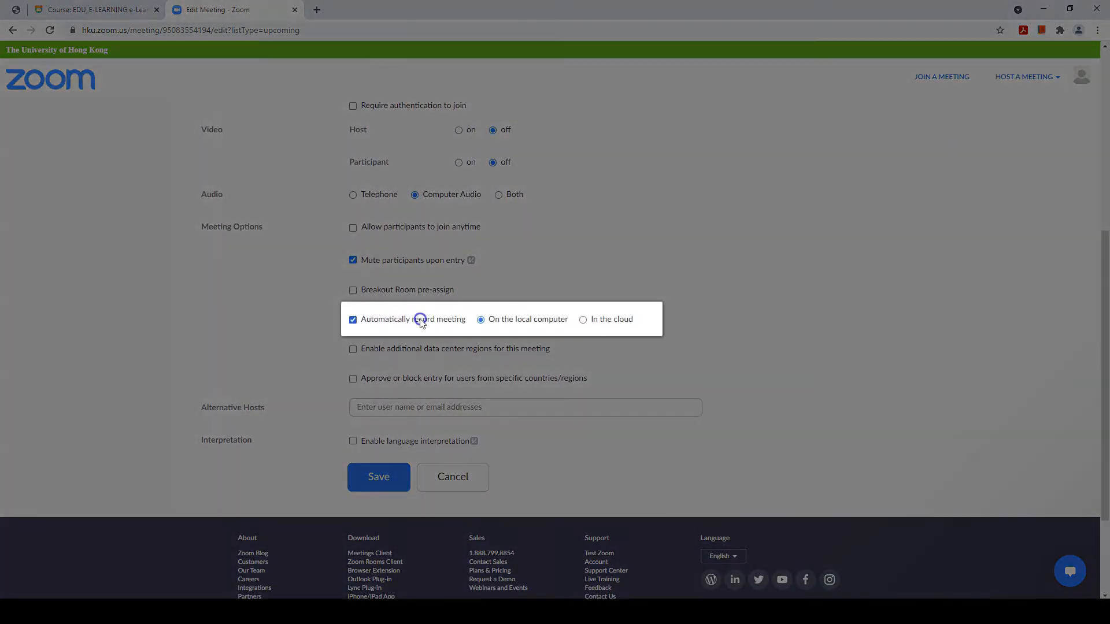
pyautogui.click(593, 318)
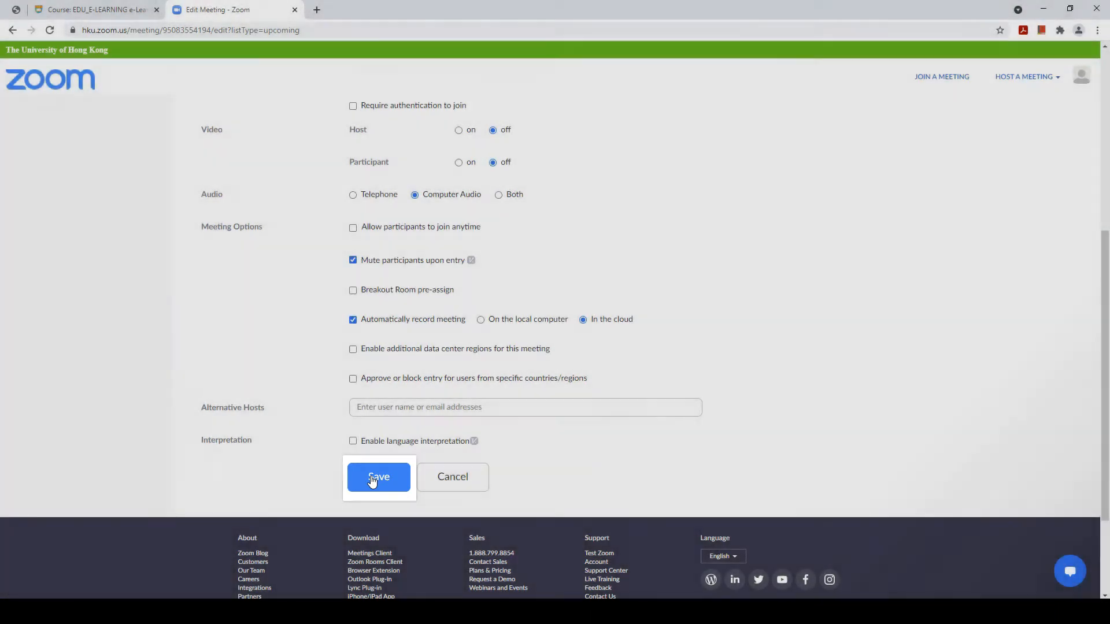
pyautogui.click(373, 479)
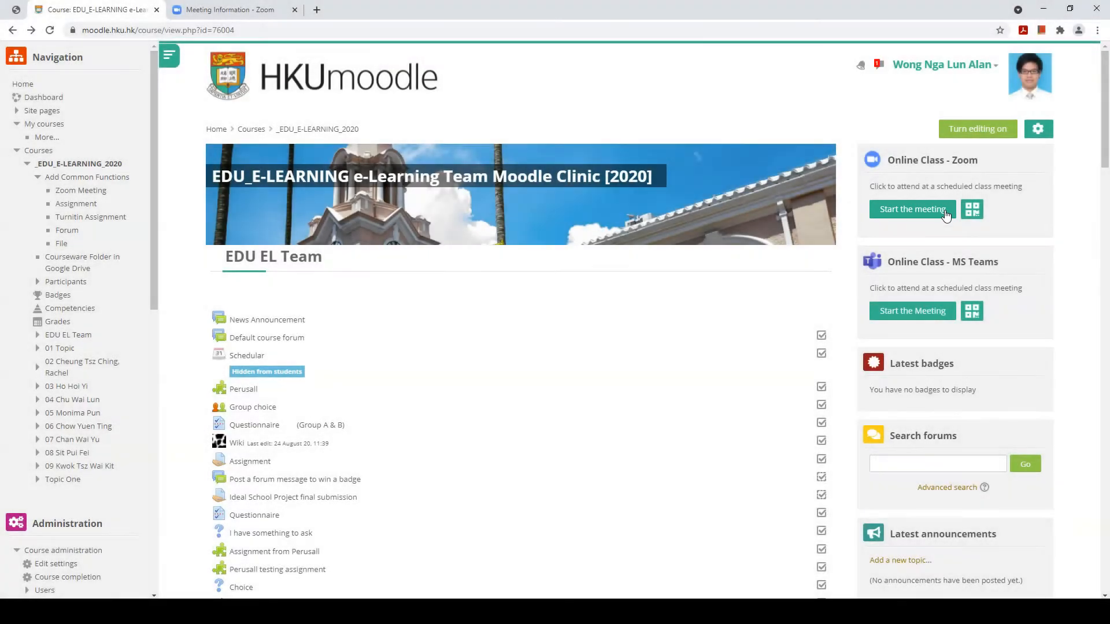
# Start the meeting from the Moodle Zoom block and let the browser open the Zoom client.
pyautogui.click(938, 209)
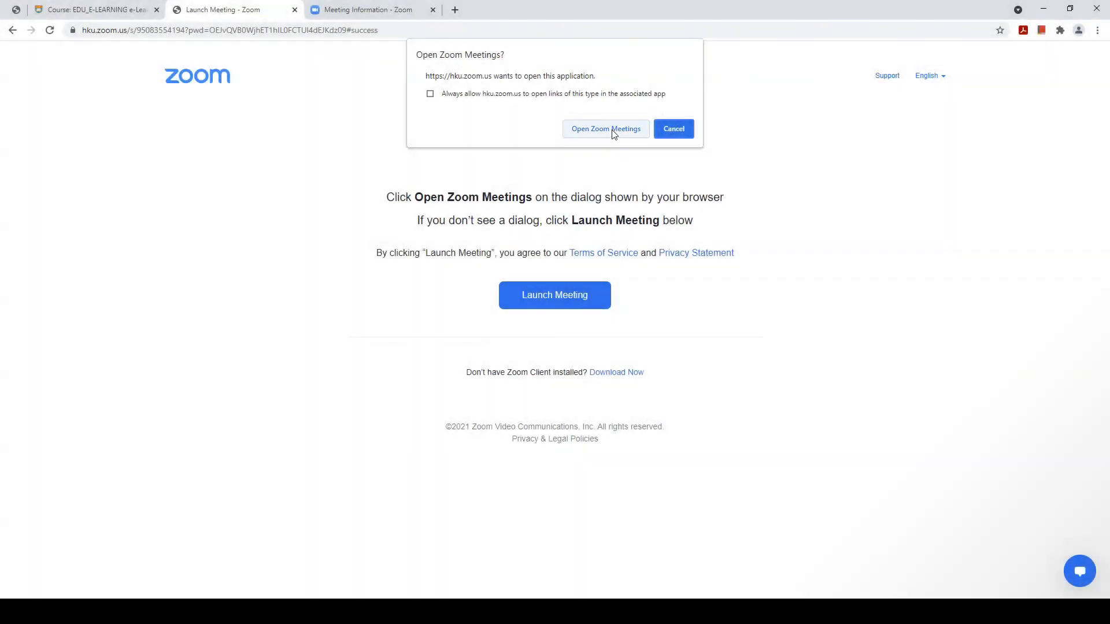
pyautogui.click(614, 129)
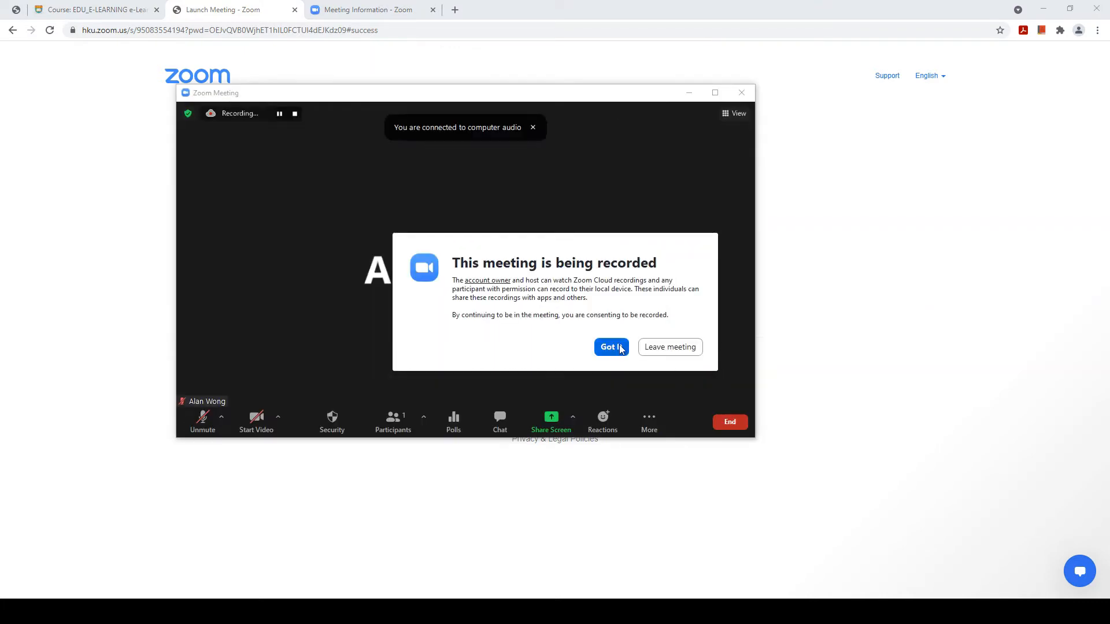
# Acknowledge the recording notice, turn on the camera, then end the meeting for all participants.
pyautogui.click(612, 347)
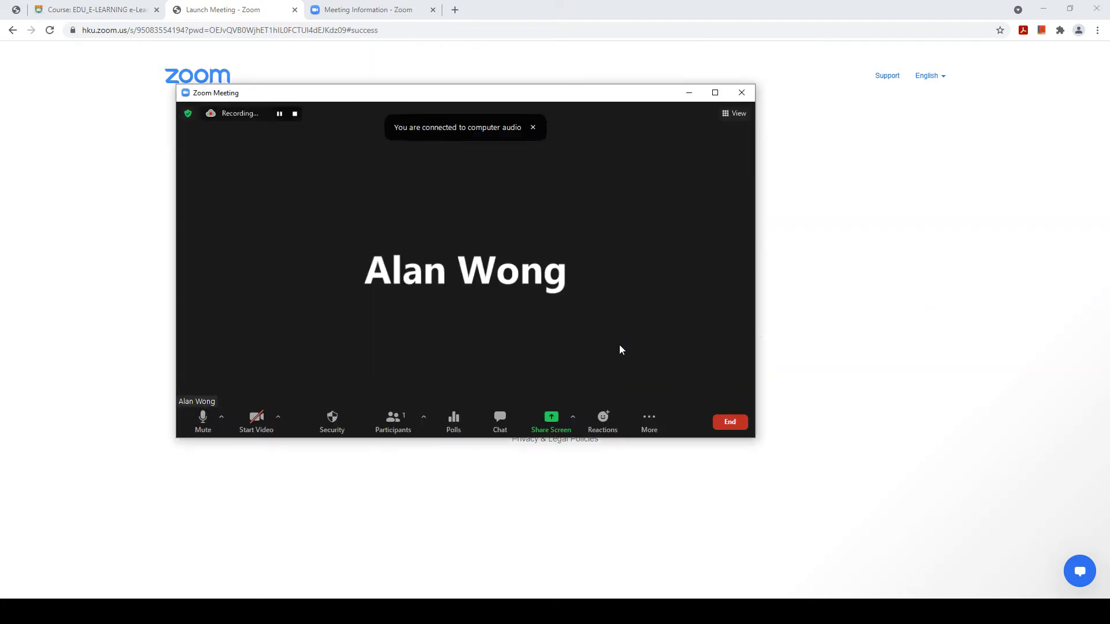
pyautogui.click(260, 420)
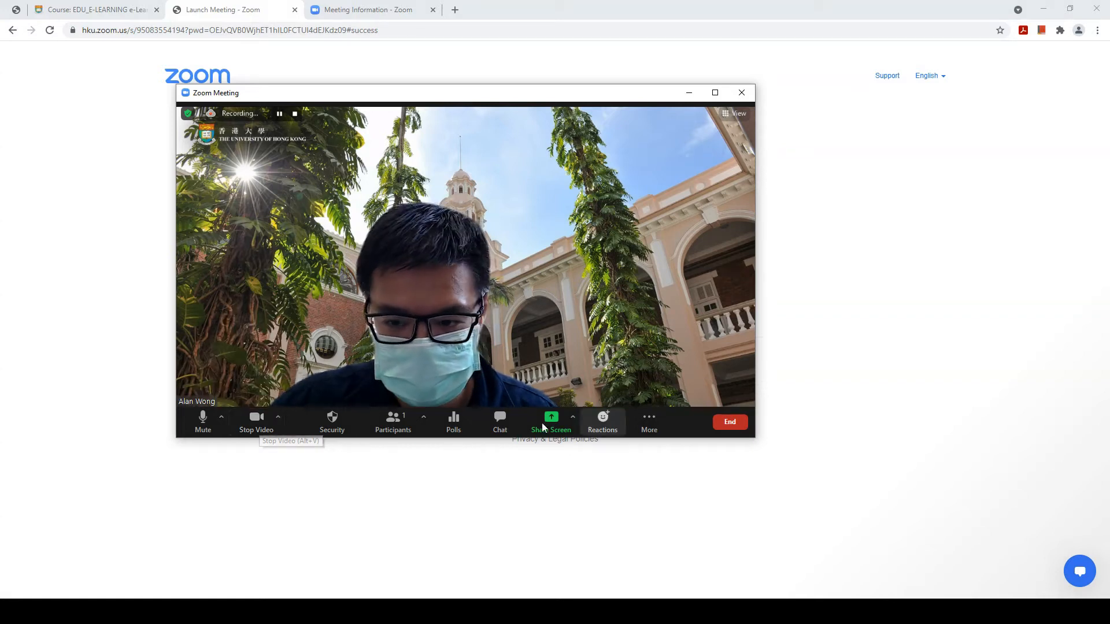
pyautogui.click(730, 423)
pyautogui.click(702, 366)
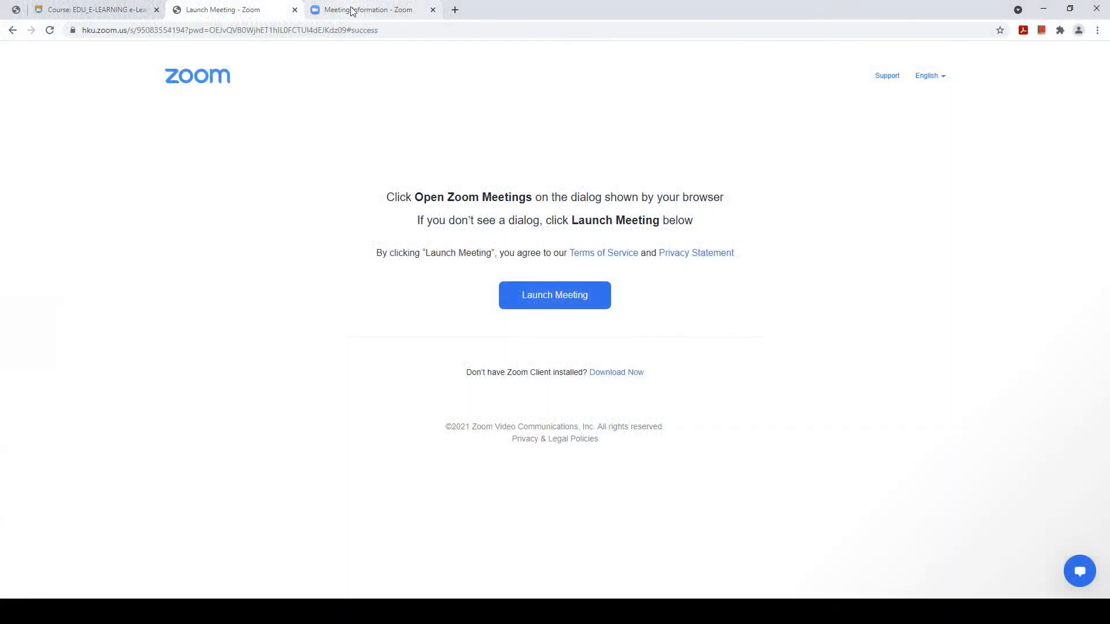
# Go to Recordings and open Share for the newest _EDU_E-LEARNING_2020 cloud recording.
pyautogui.click(353, 11)
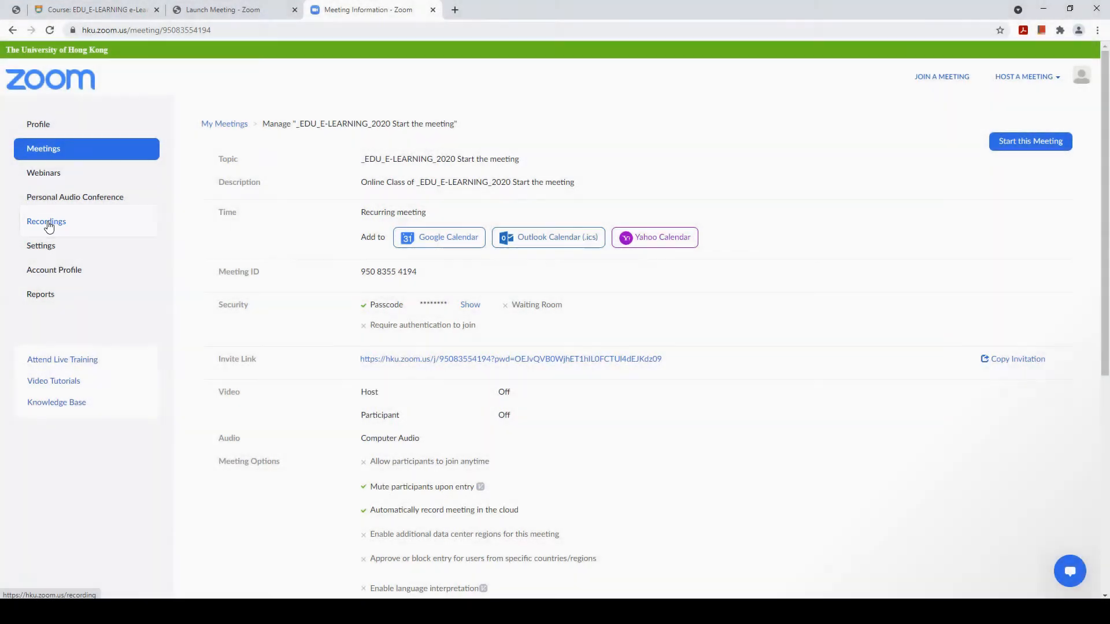
pyautogui.click(49, 225)
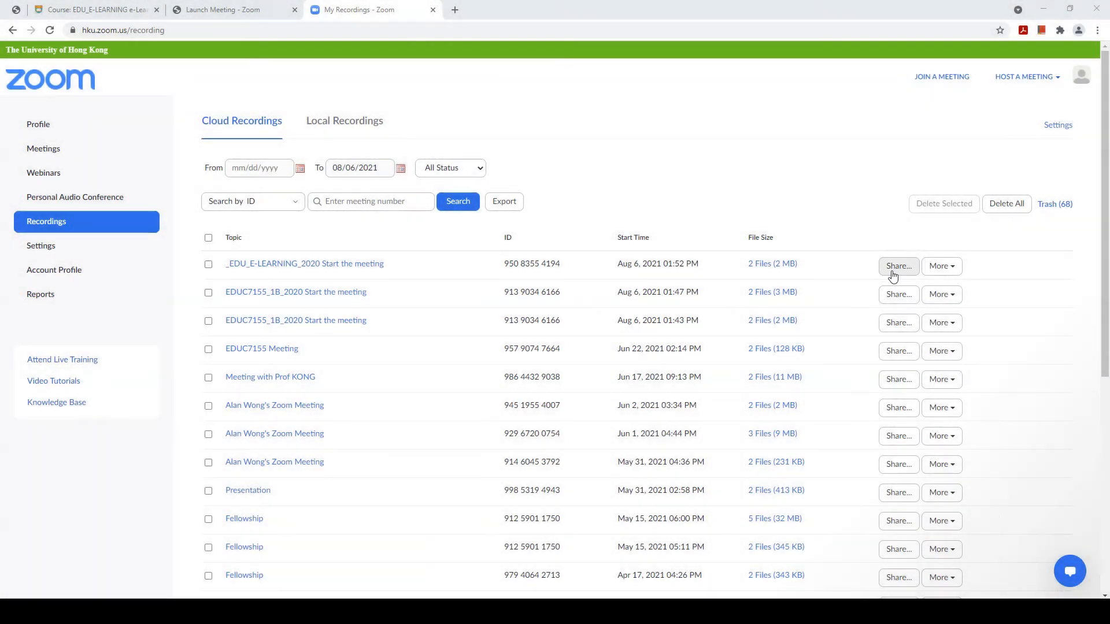
pyautogui.click(893, 272)
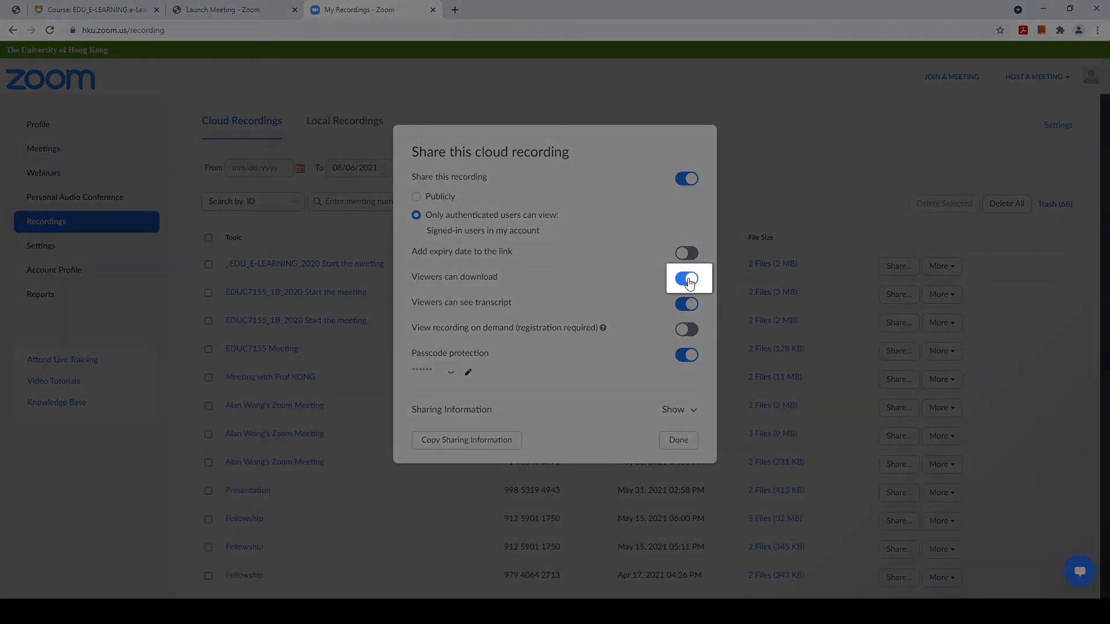
# Turn off 'Viewers can download' and copy the recording's sharing link and passcode.
pyautogui.click(688, 280)
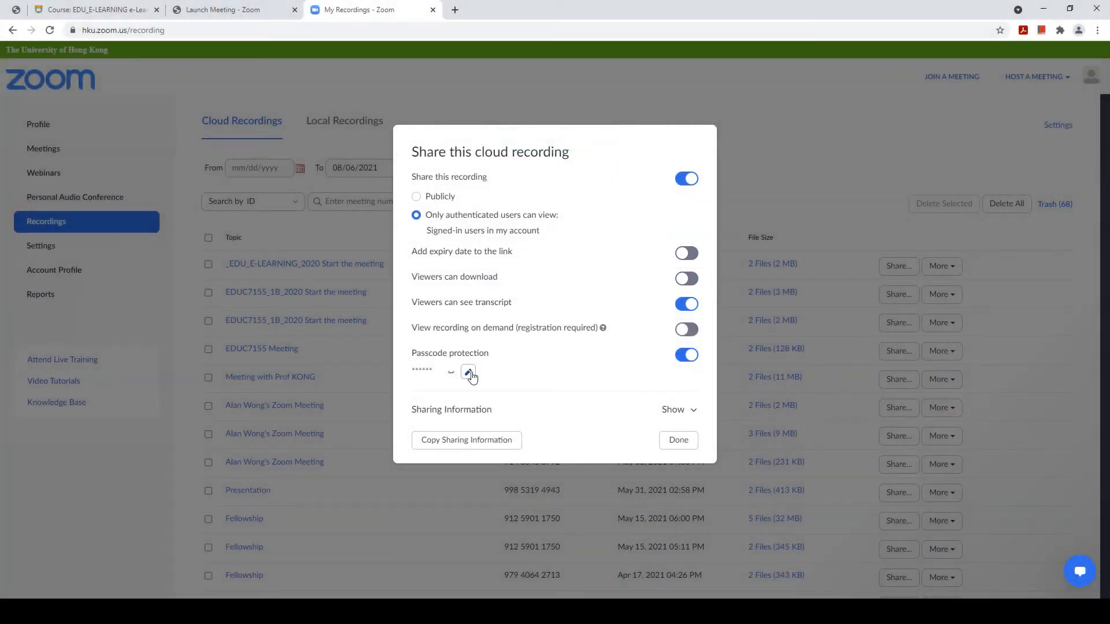
pyautogui.click(449, 372)
pyautogui.click(464, 373)
pyautogui.click(678, 411)
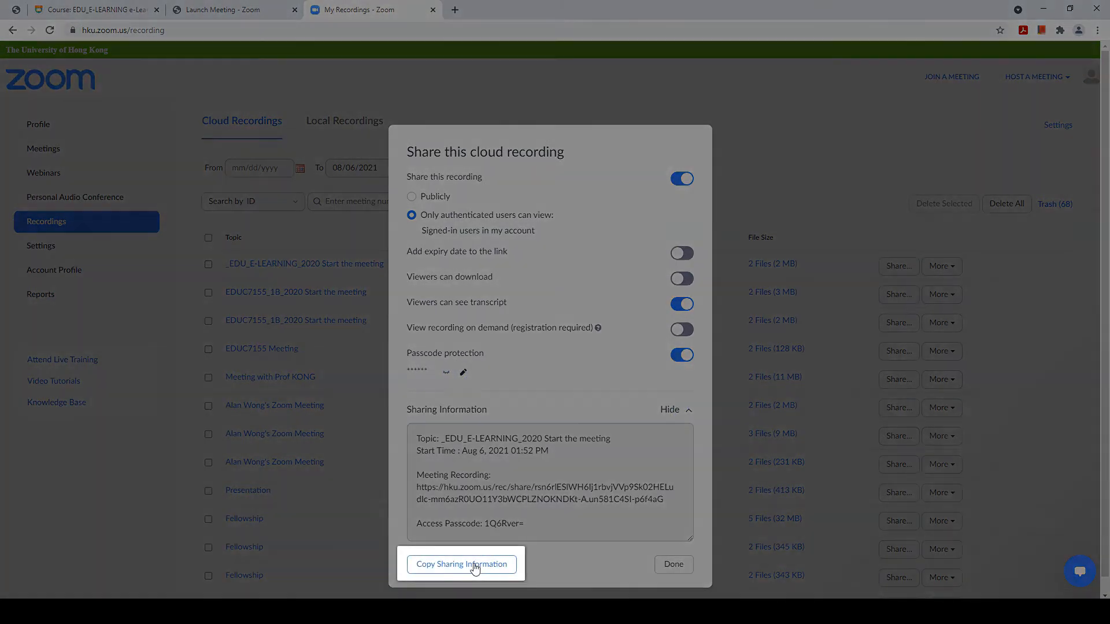
pyautogui.click(474, 566)
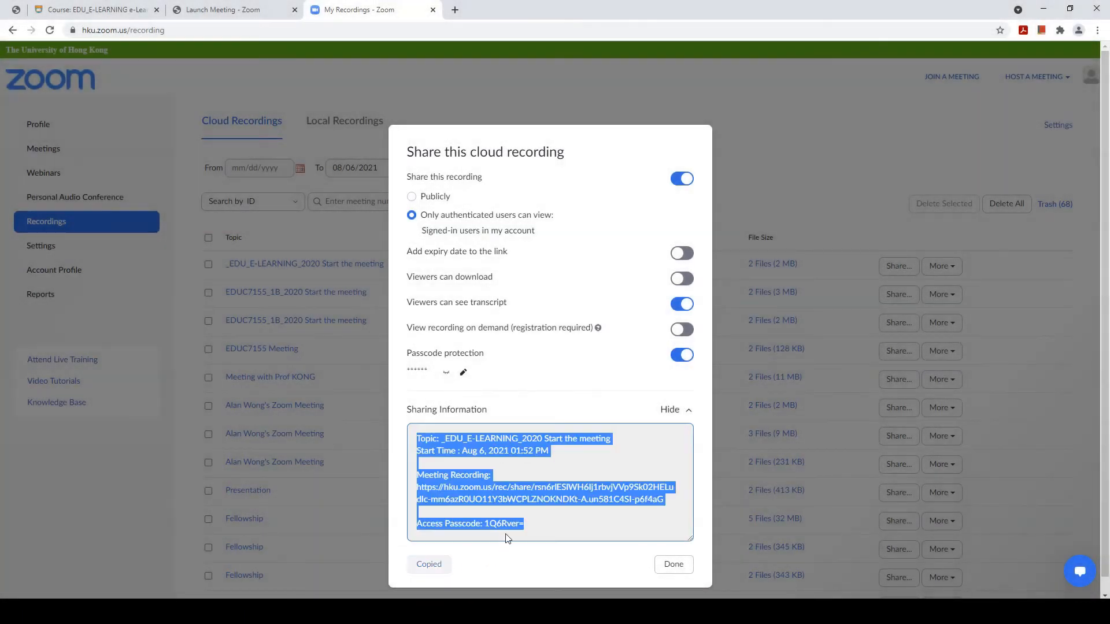
pyautogui.click(137, 18)
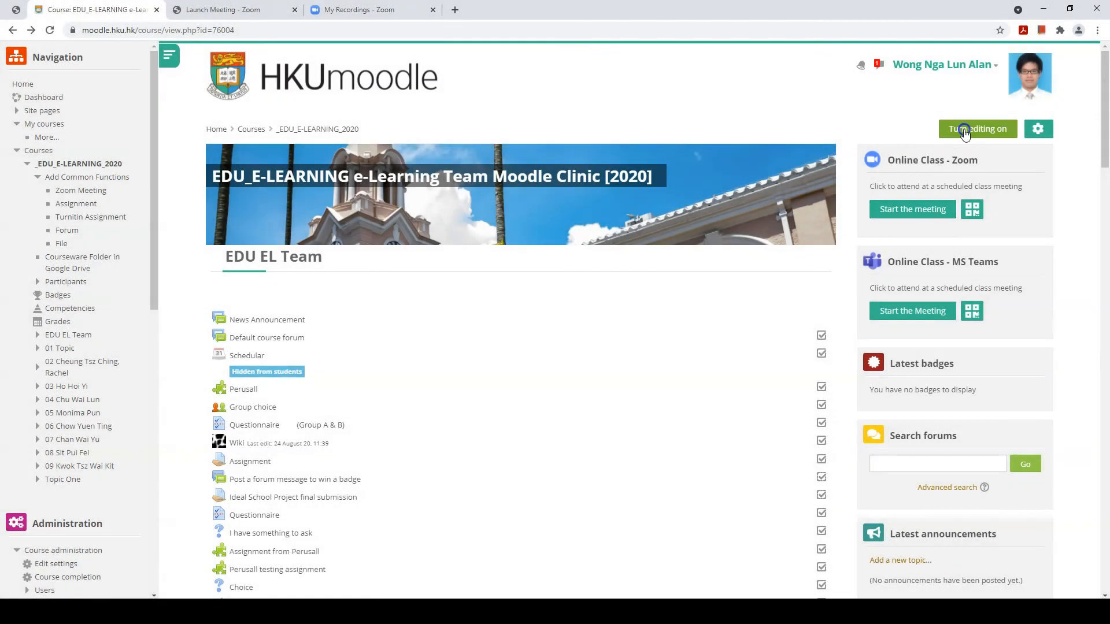
# Turn editing on and add a new Label to the course's top section.
pyautogui.click(965, 130)
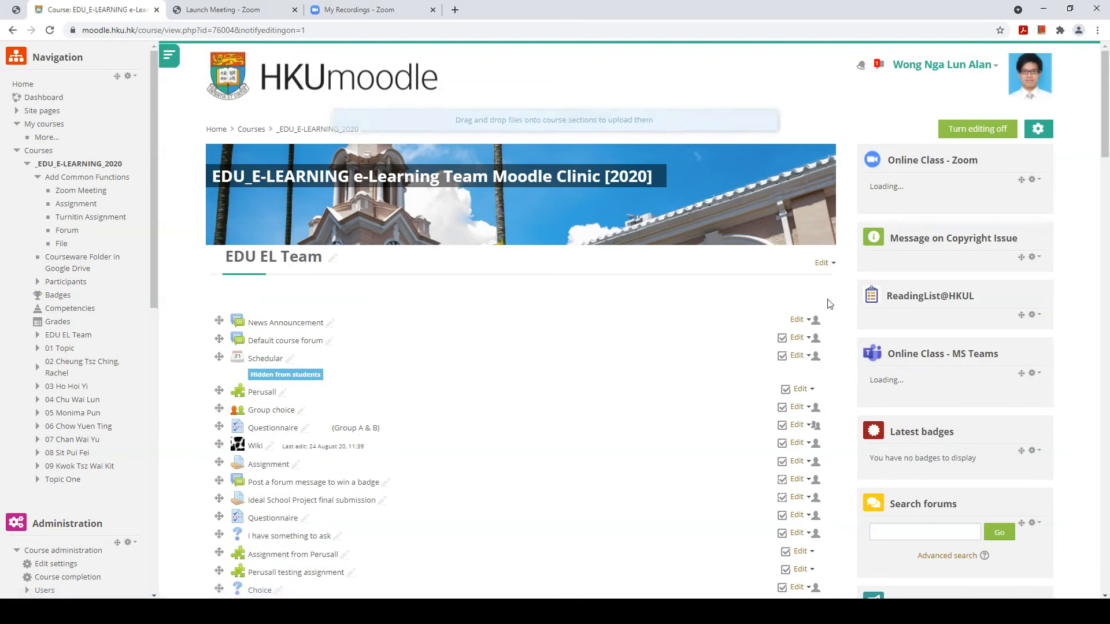
pyautogui.scroll(-3, 792, 390)
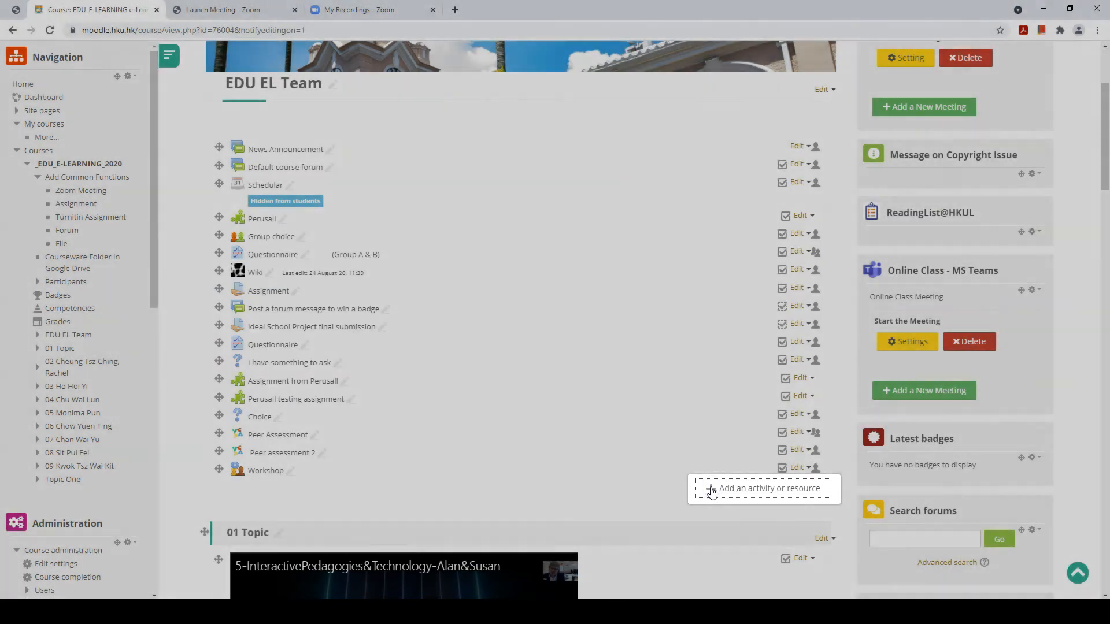
pyautogui.click(711, 490)
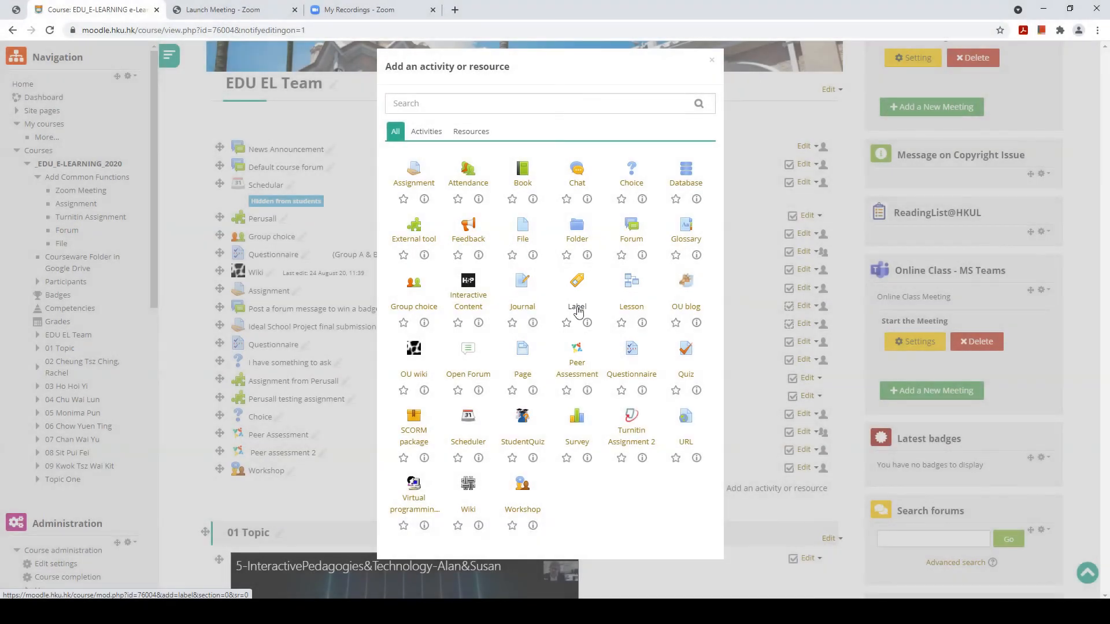
pyautogui.click(577, 302)
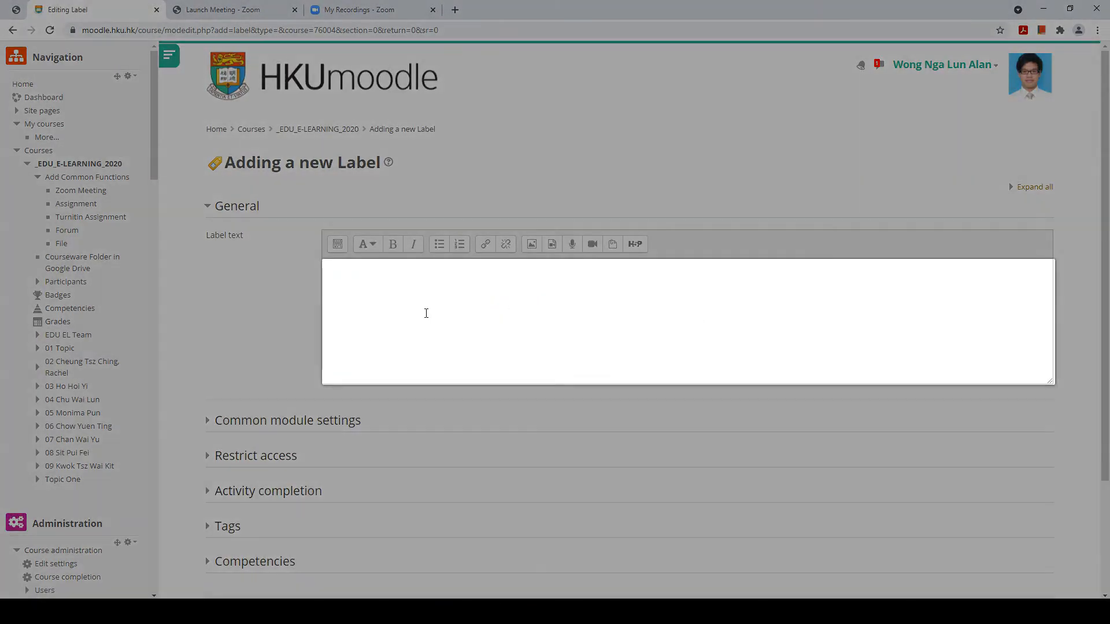
# Paste the recording's start time, link and passcode into the label and save it to the course.
pyautogui.rightClick(426, 313)
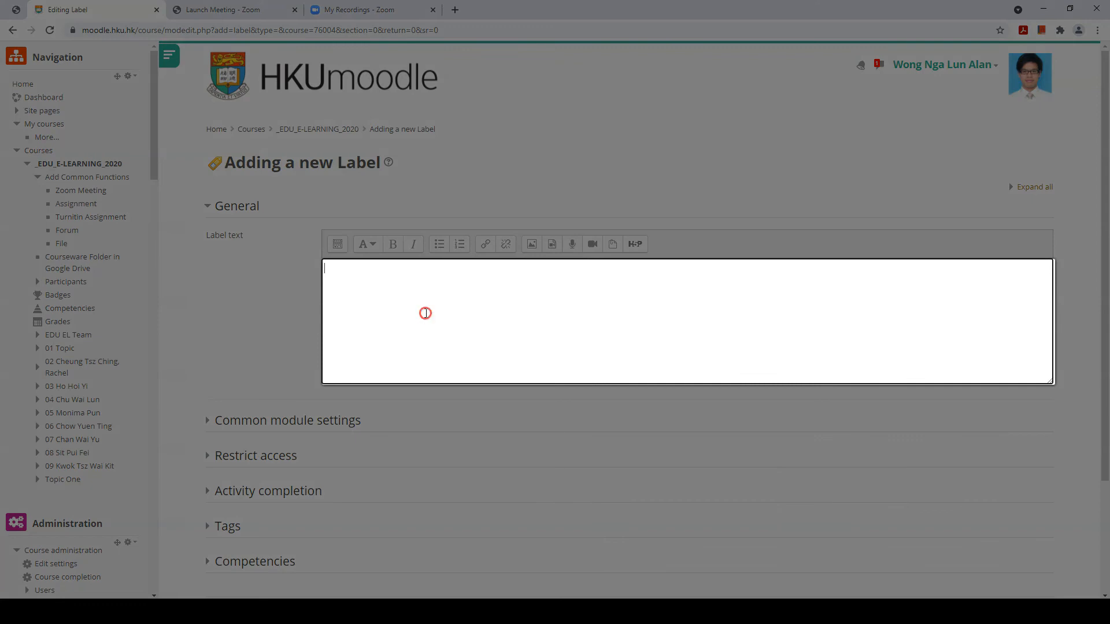
pyautogui.click(477, 404)
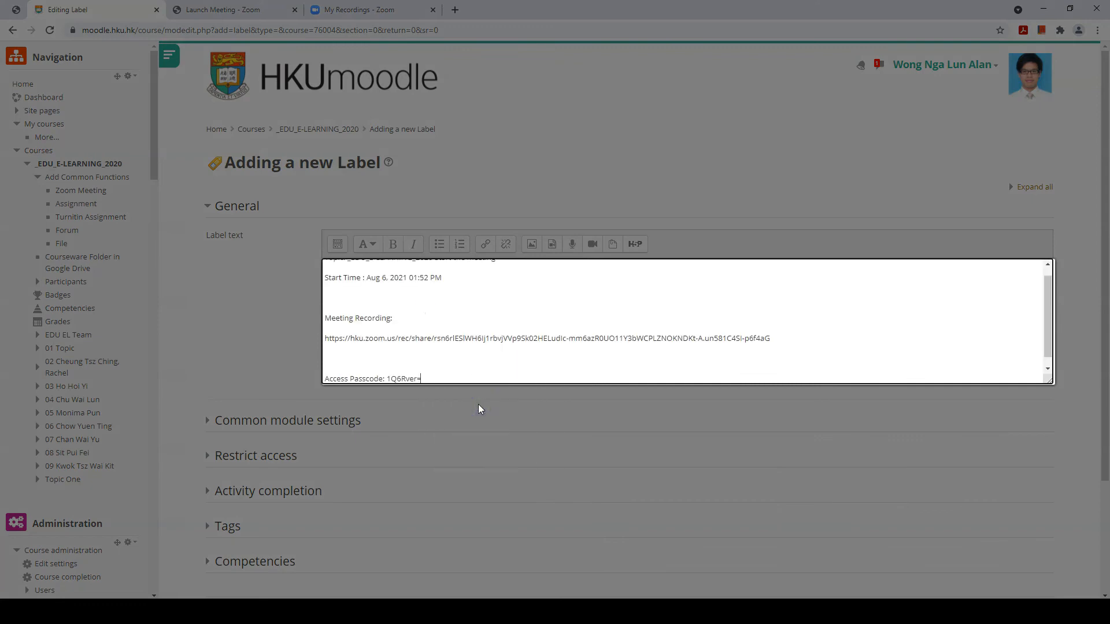
pyautogui.scroll(-5, 520, 352)
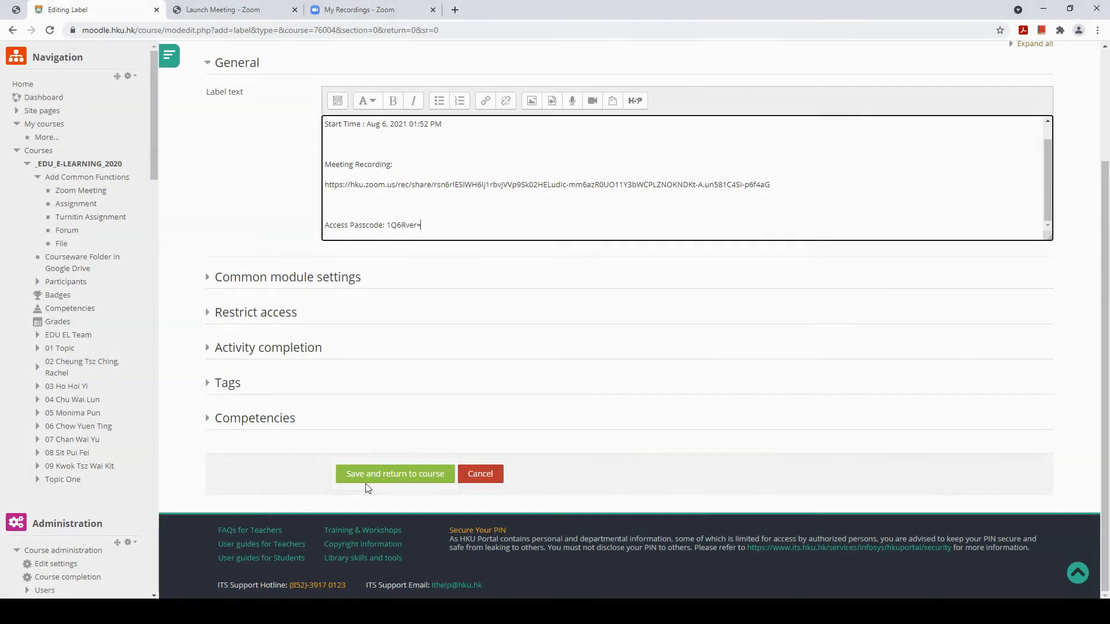
pyautogui.click(377, 483)
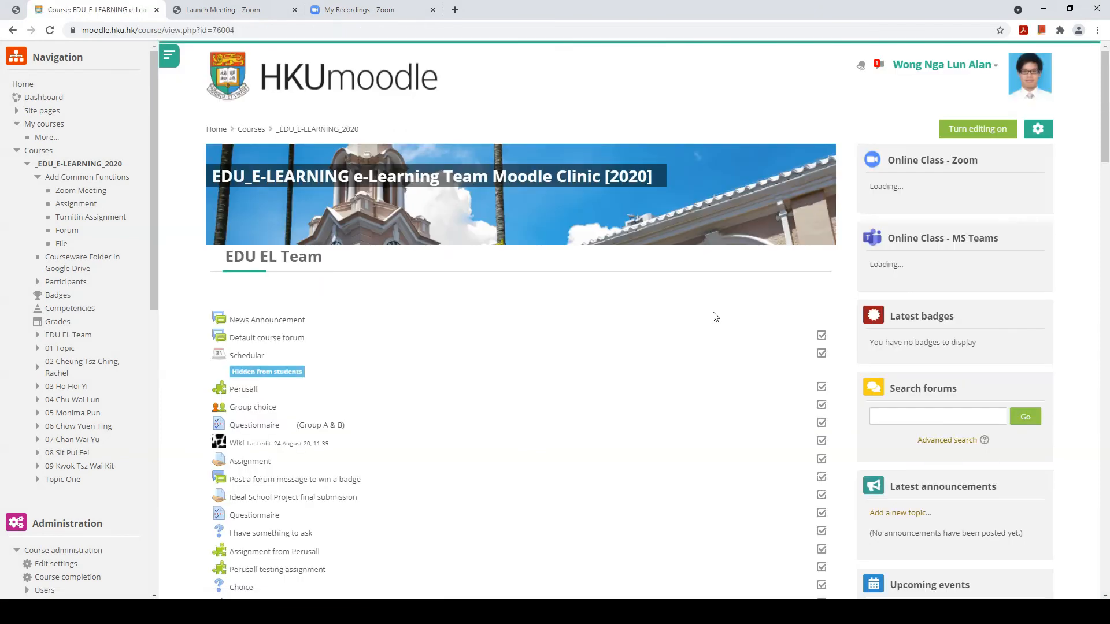
# Copy the recording URL from the newly posted label, then open a new blank browser tab.
pyautogui.scroll(-6, 714, 312)
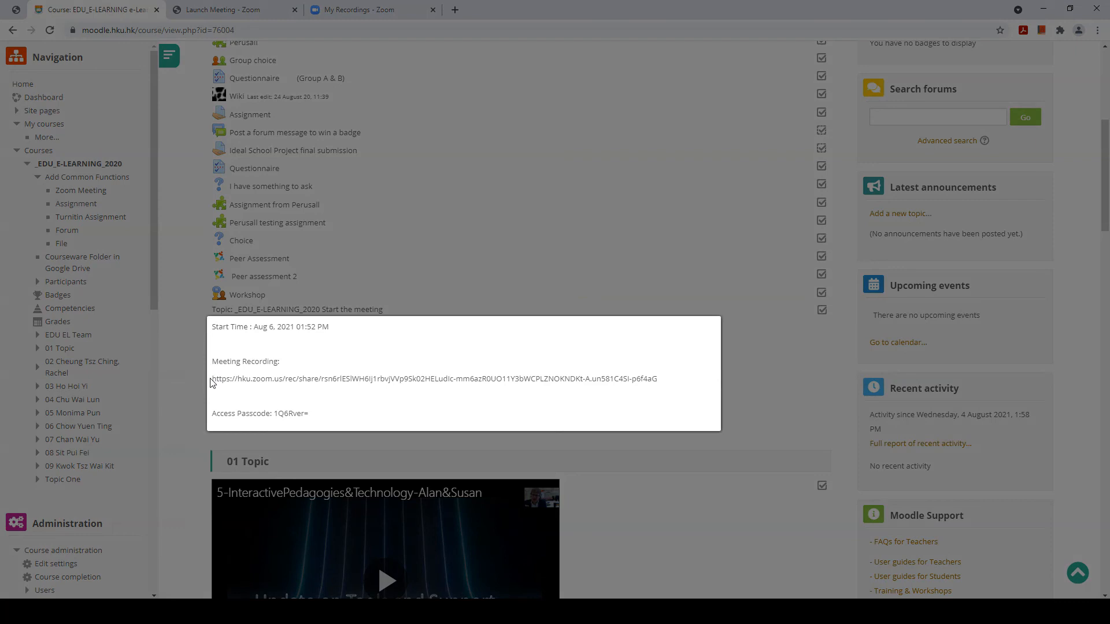
pyautogui.moveTo(211, 382); pyautogui.dragTo(665, 379)
pyautogui.rightClick(627, 376)
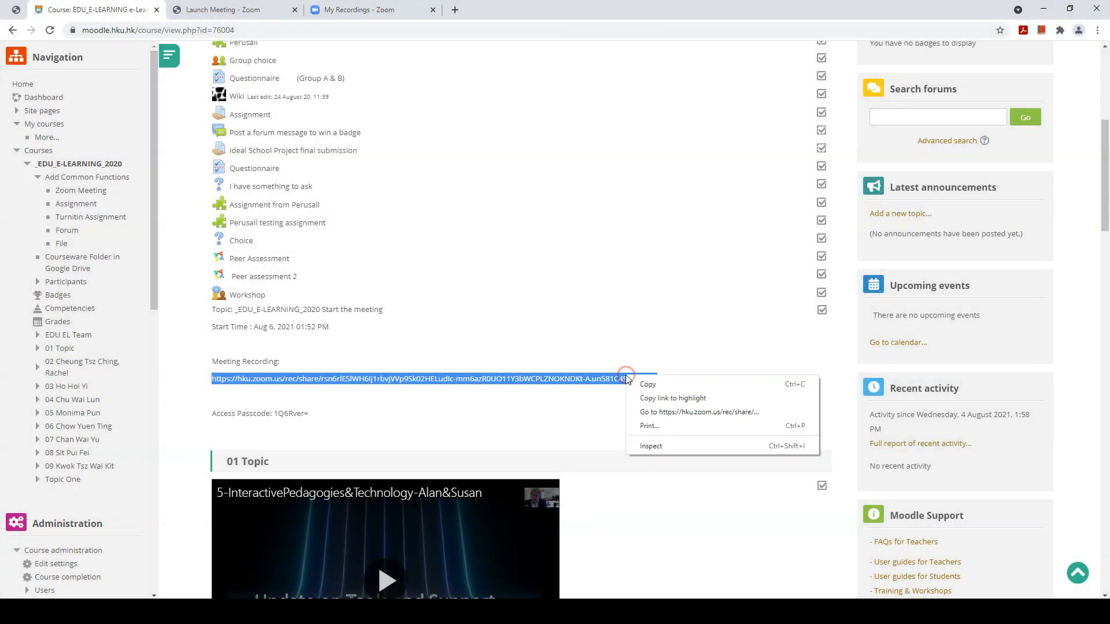
pyautogui.click(653, 384)
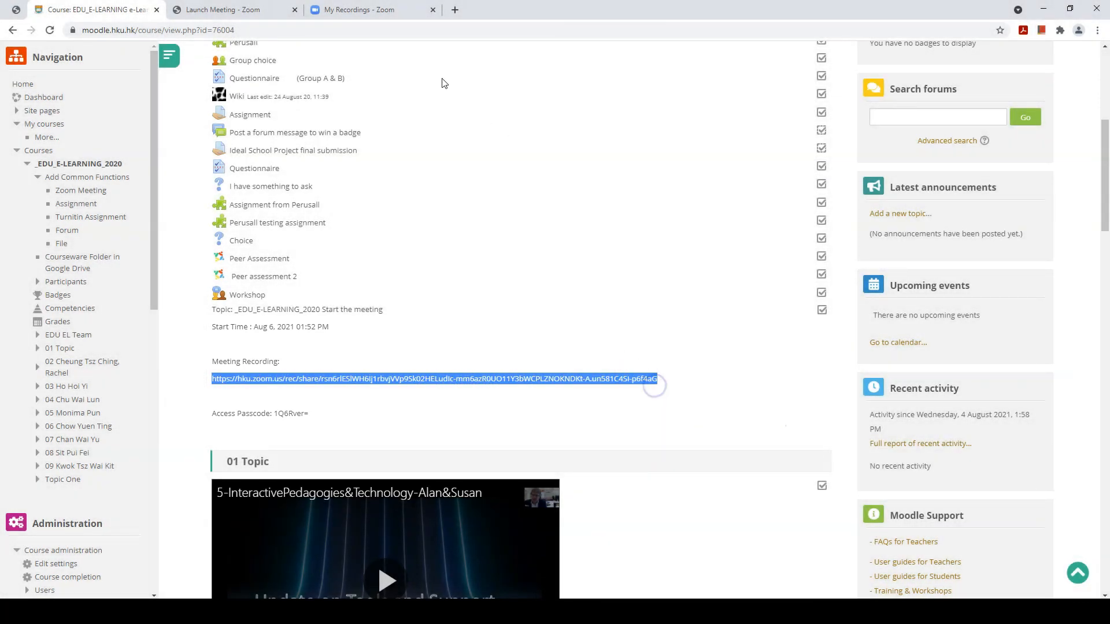
pyautogui.click(456, 11)
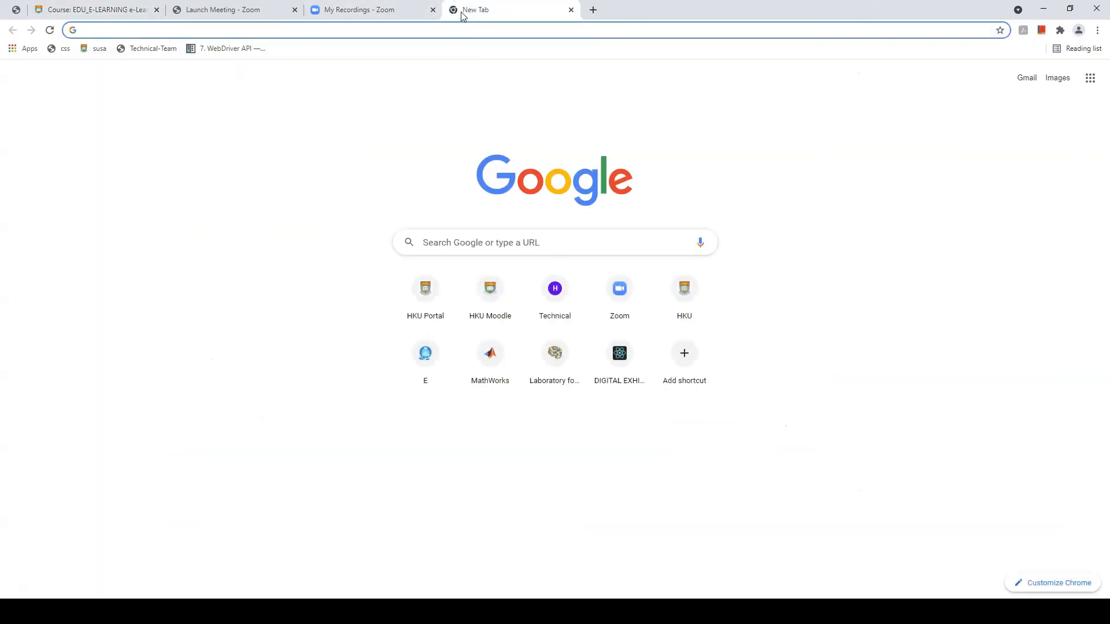
# Load the pasted recording link to show the '_EDU_E-LEARNING_2020 Start the meeting' playback page.
pyautogui.hotkey('ctrl', 'v')
pyautogui.press('Return')
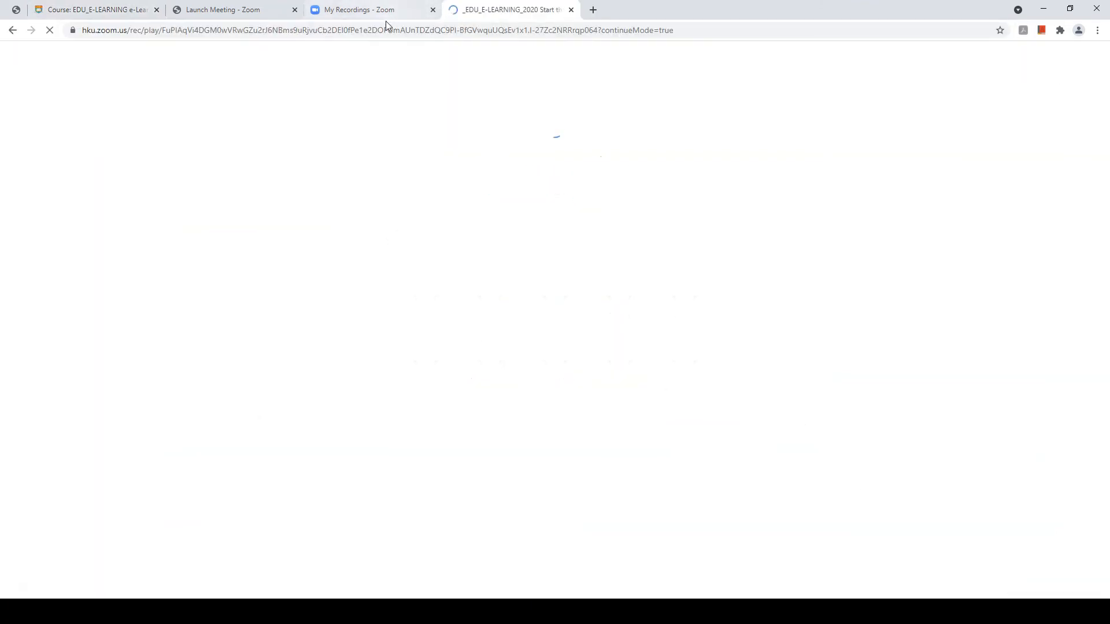